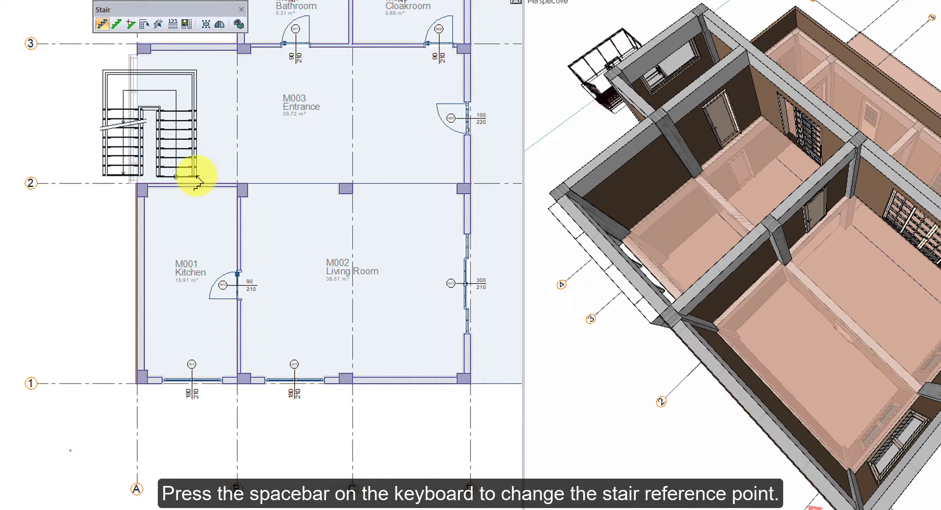
key("space")
key("space")
key("space")
key("space")
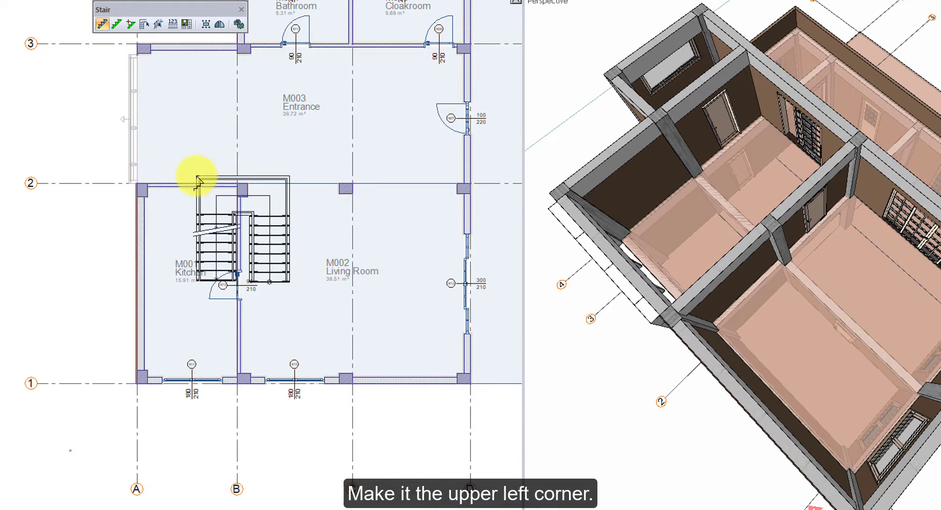
Step: Place a U-shaped stair with its reference point switched, anchored at the A-2 axis intersection
left_click(139, 182)
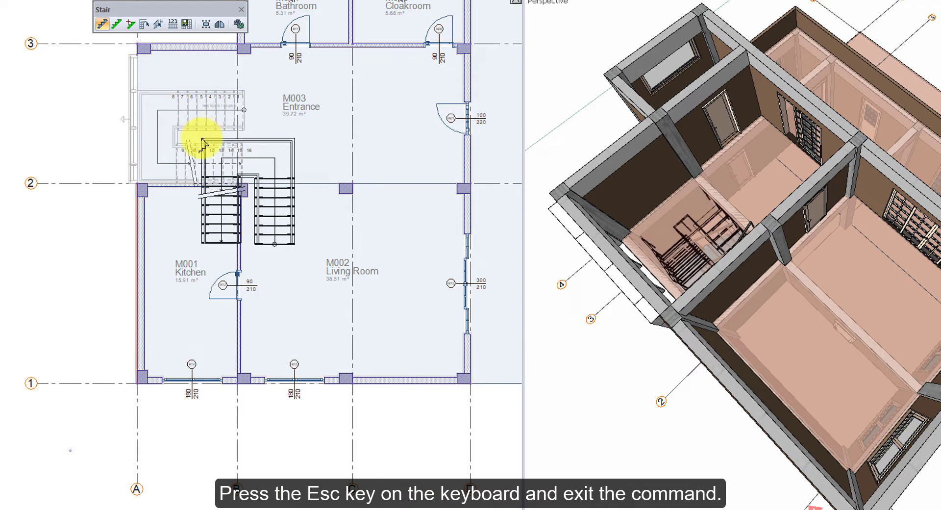
key("Escape")
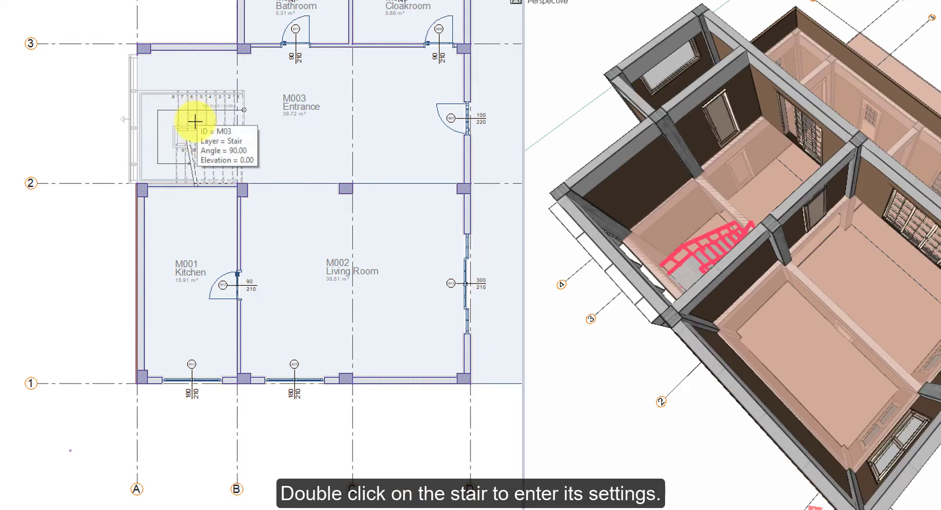
Step: Set the stair's flight width to 1.2 and flight length to 1.8
double_click(195, 123)
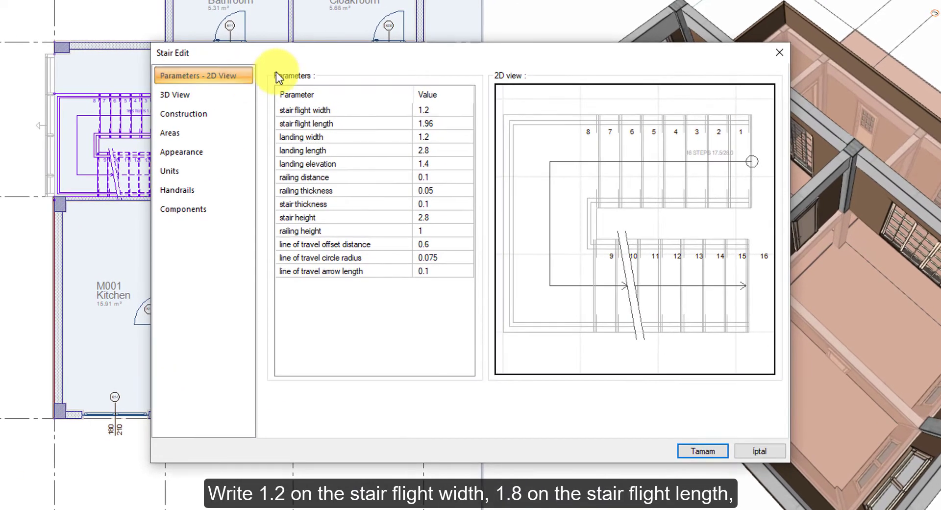
left_click(443, 110)
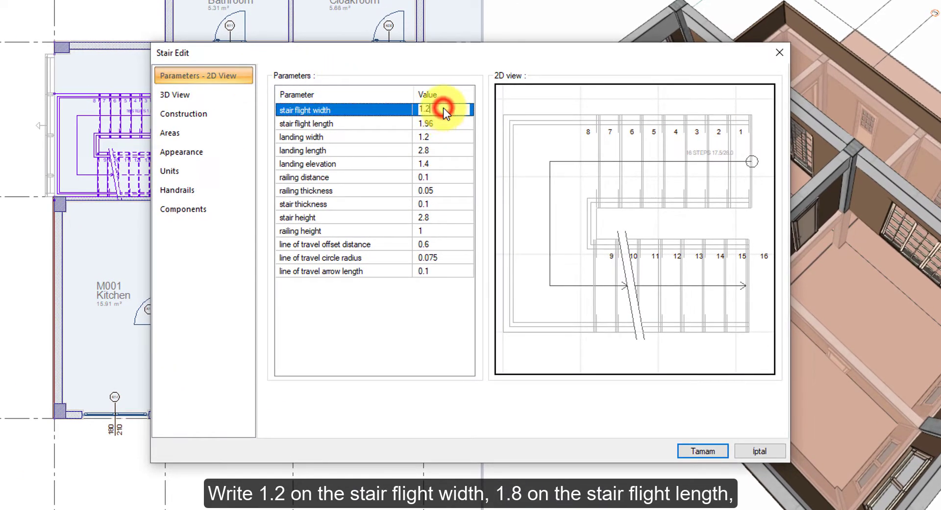
left_click(447, 125)
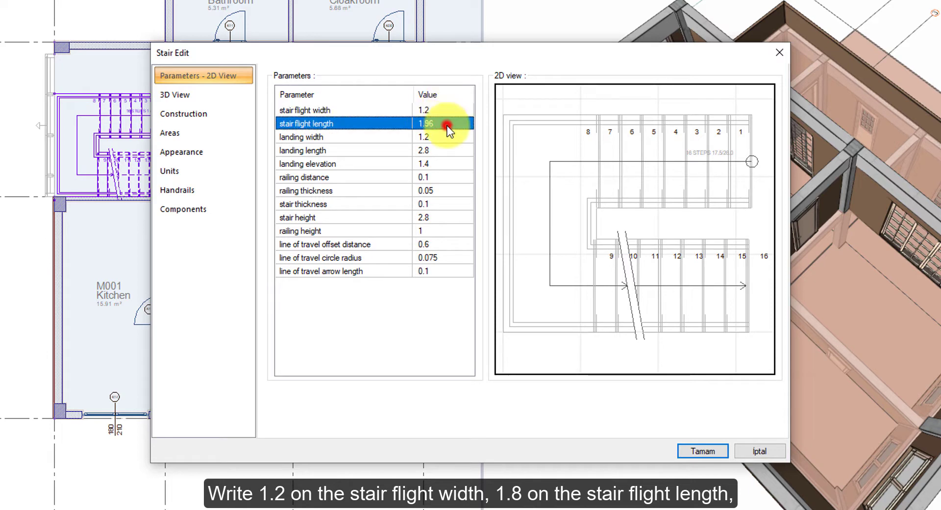
key("BackSpace")
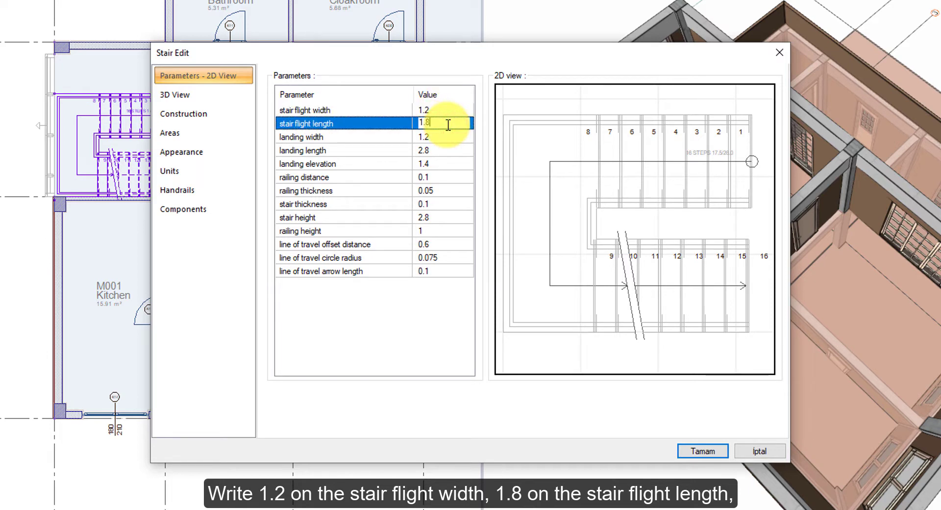
left_click(445, 140)
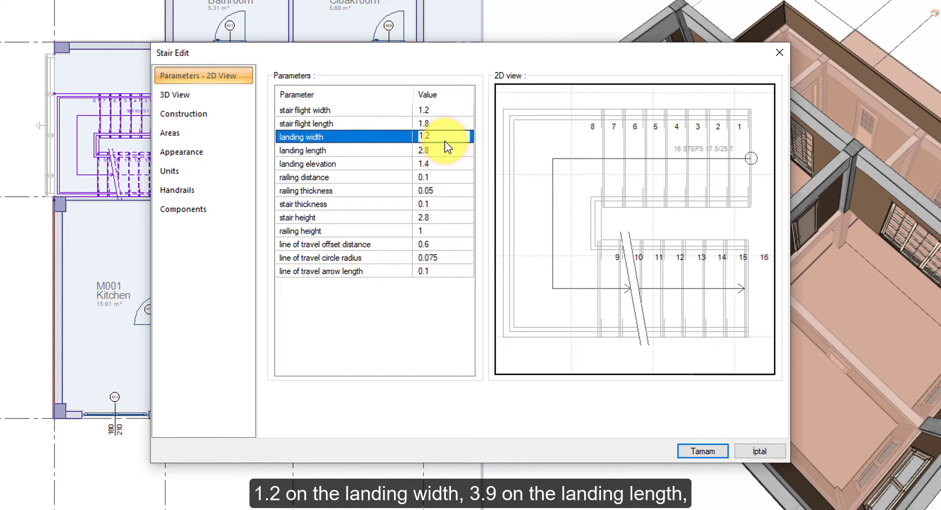
Step: Set landing width 1.2, landing length 3.9, landing elevation 1.5 and stair height 3, then apply
left_click(440, 150)
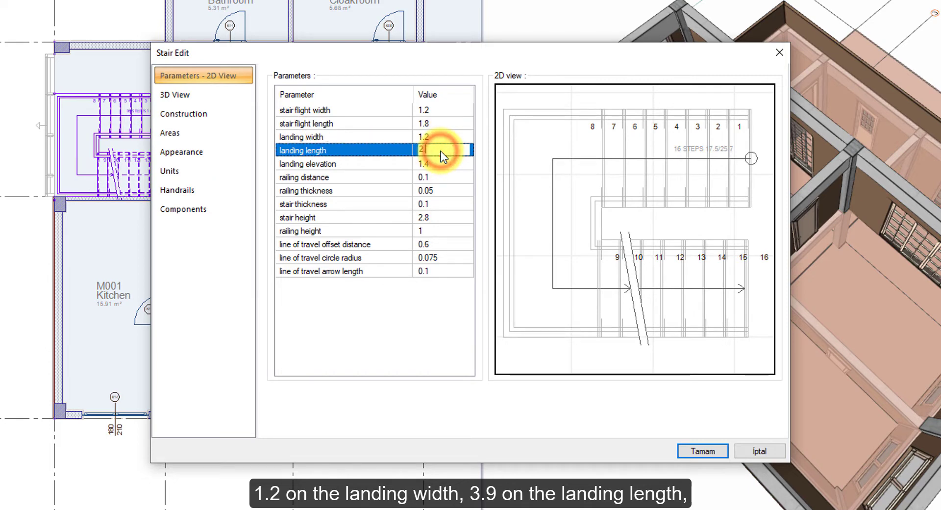
type("3.9")
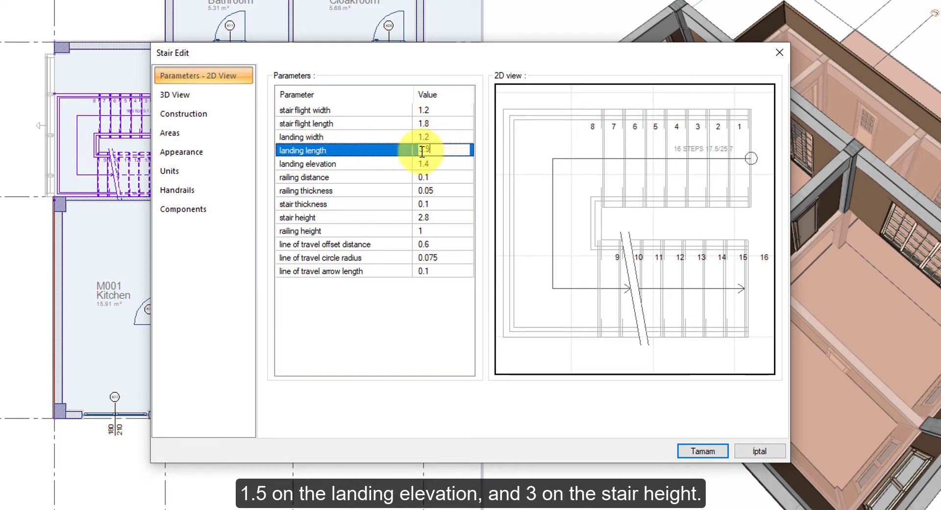
left_click(445, 162)
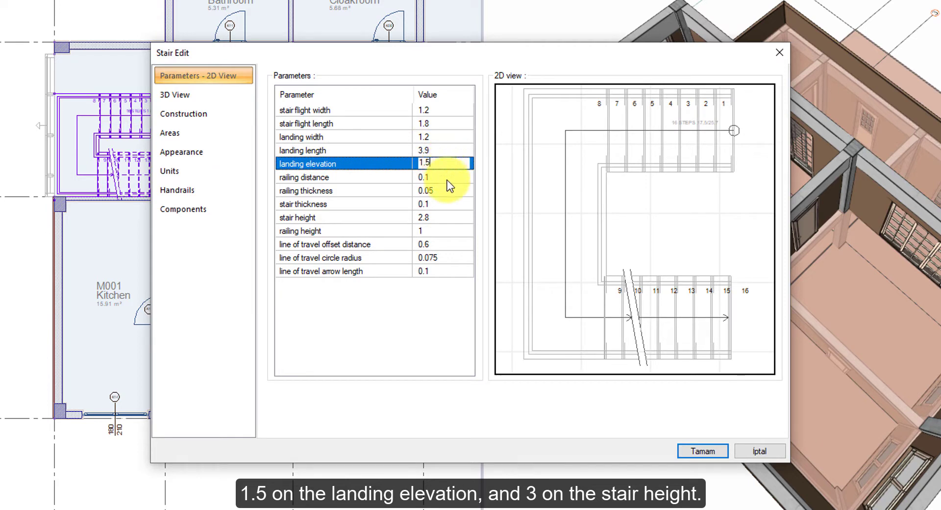
type("1.5")
left_click(444, 217)
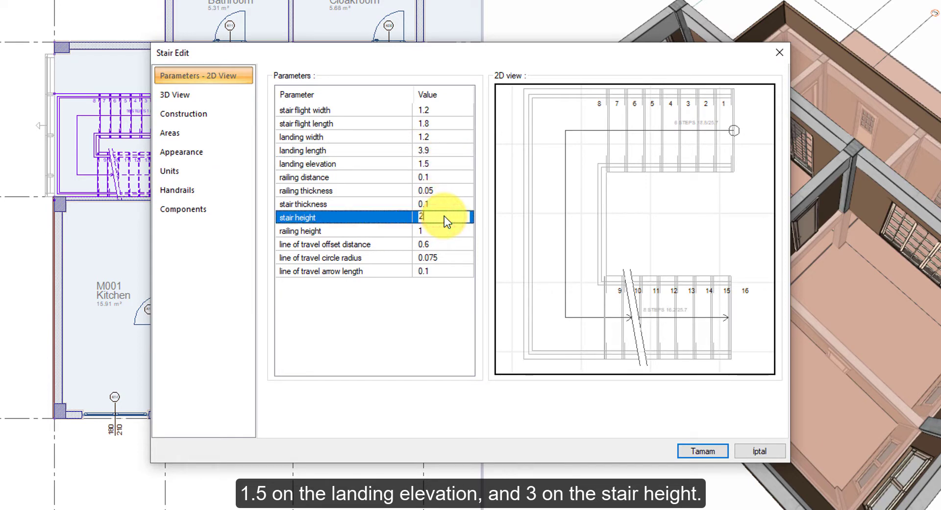
type("3")
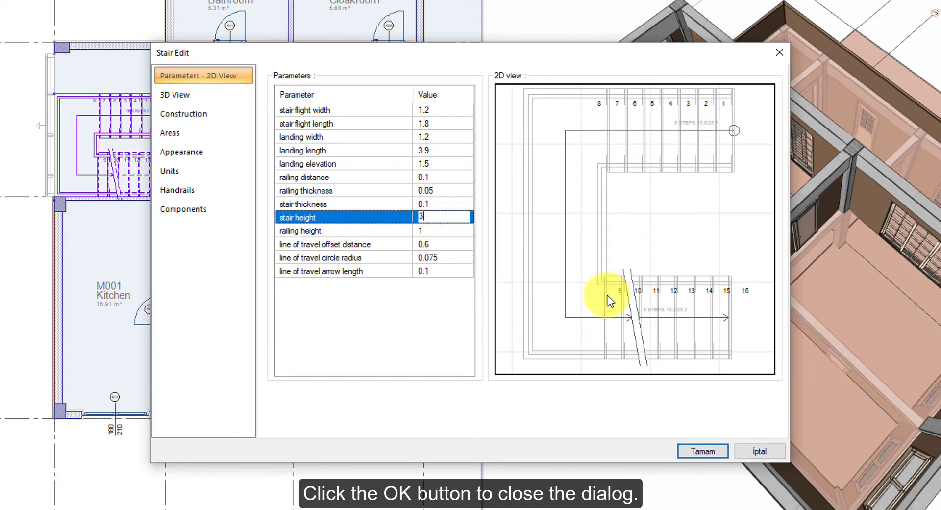
left_click(713, 453)
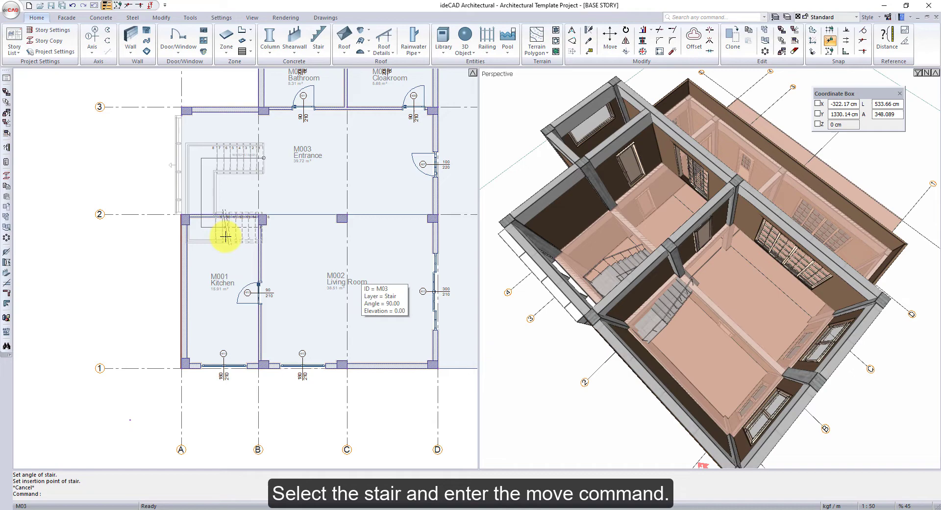
Step: Move the stair by its lower-left corner onto A-2 and show only the active story in perspective
left_click(225, 236)
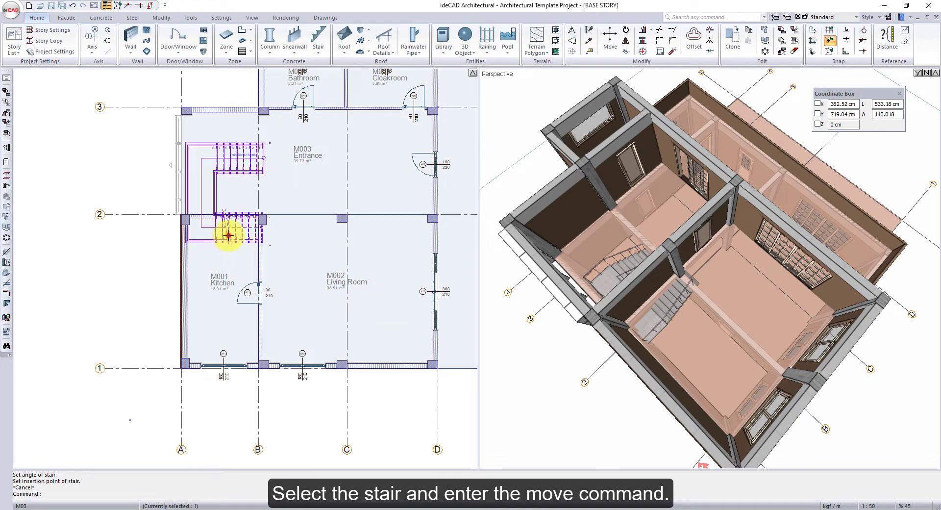
left_click(608, 38)
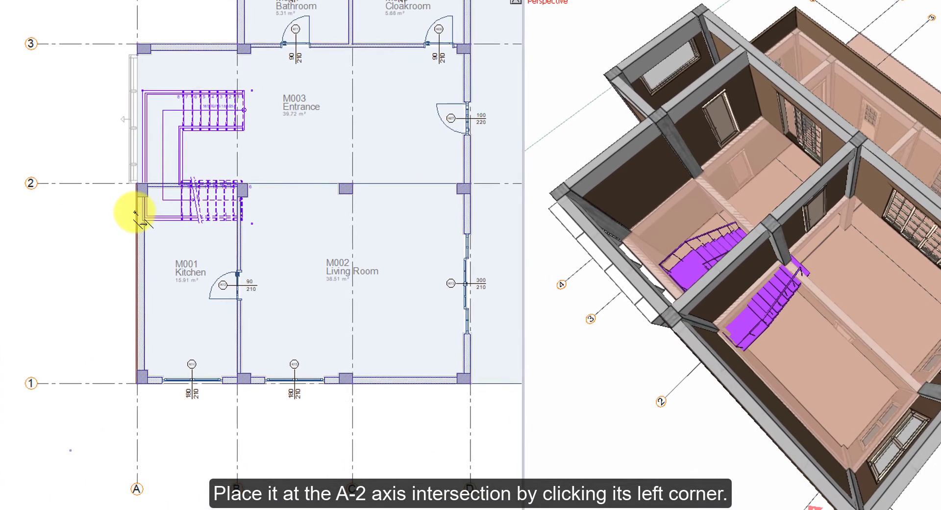
left_click(144, 219)
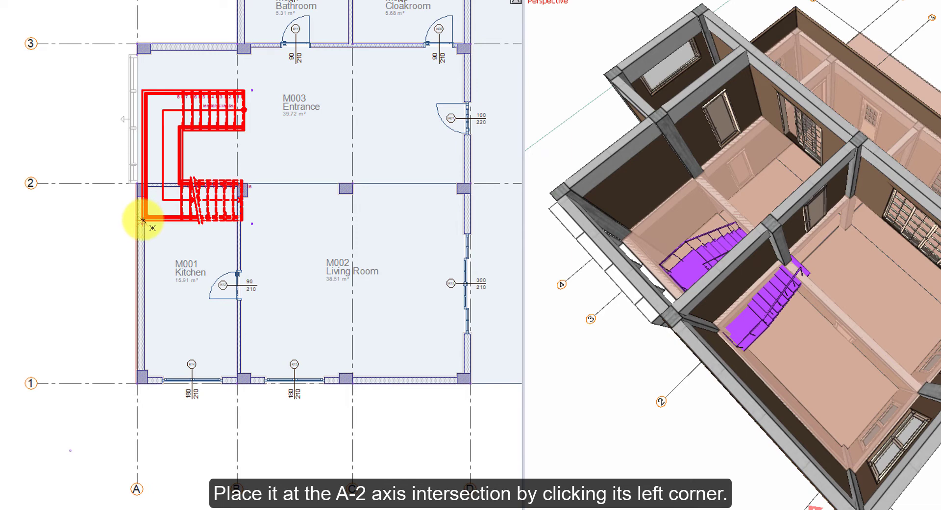
left_click(143, 219)
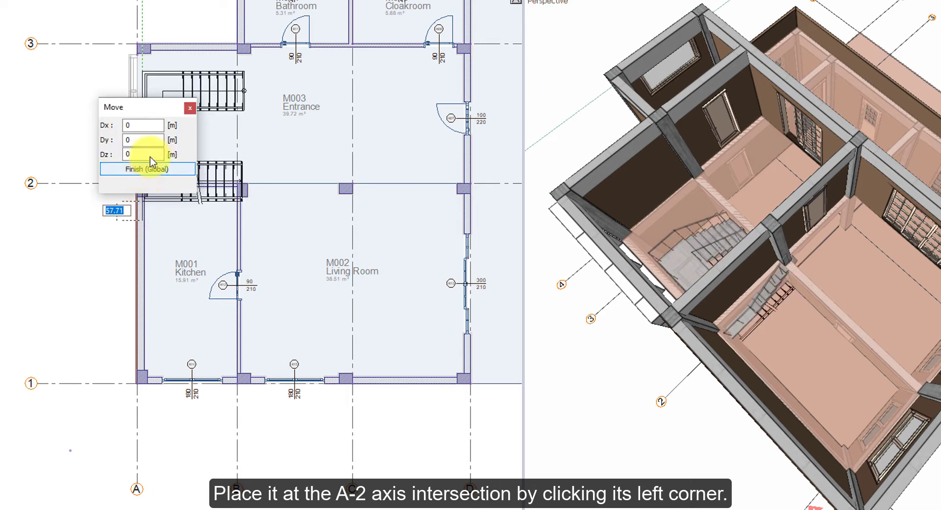
left_click_drag(172, 107, 19, 69)
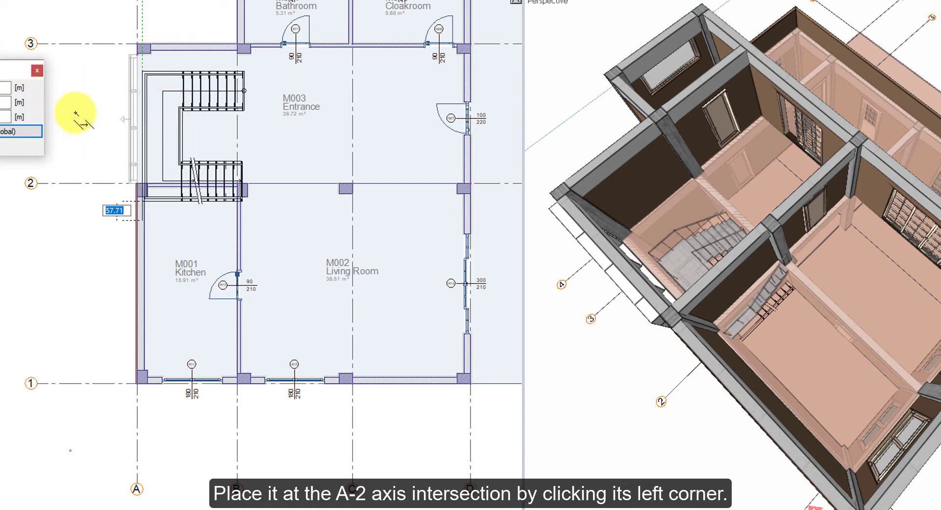
left_click(137, 184)
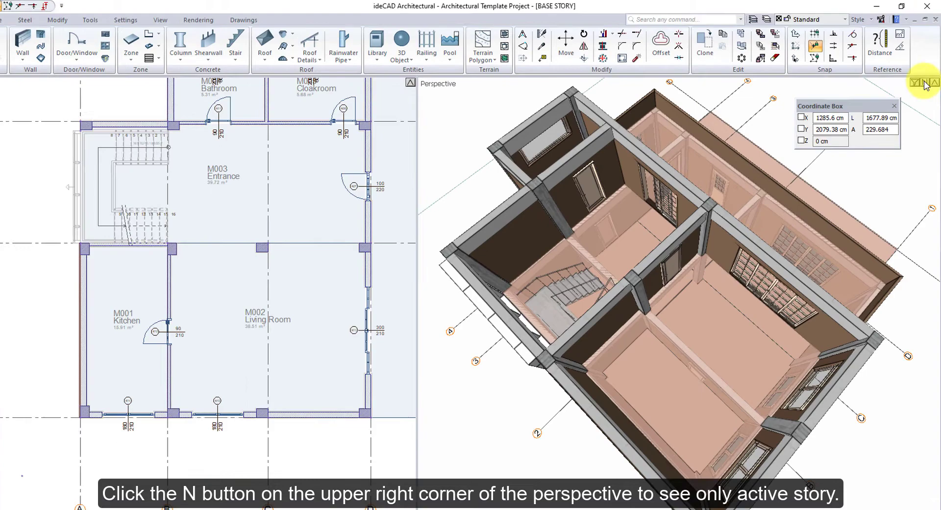
left_click(926, 83)
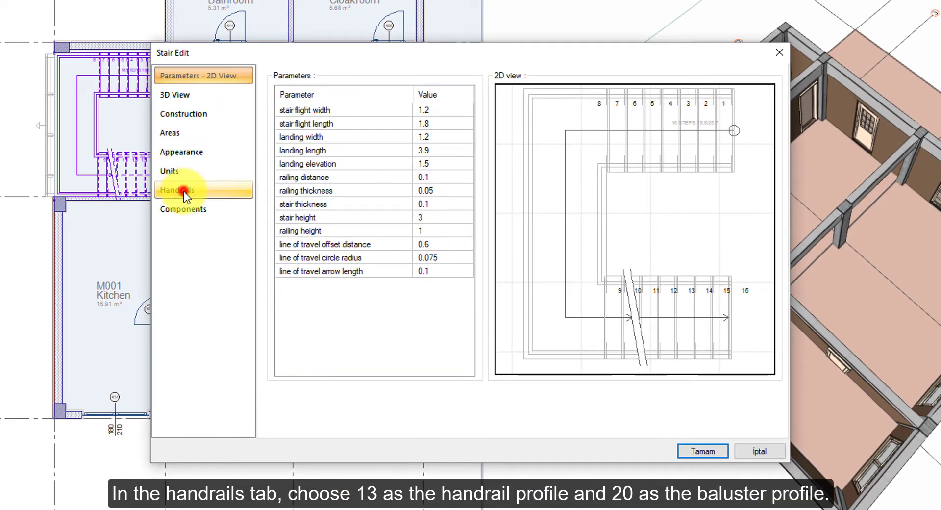
Step: Change the stair railings to handrail profile 13 and baluster profile 20
left_click(245, 180)
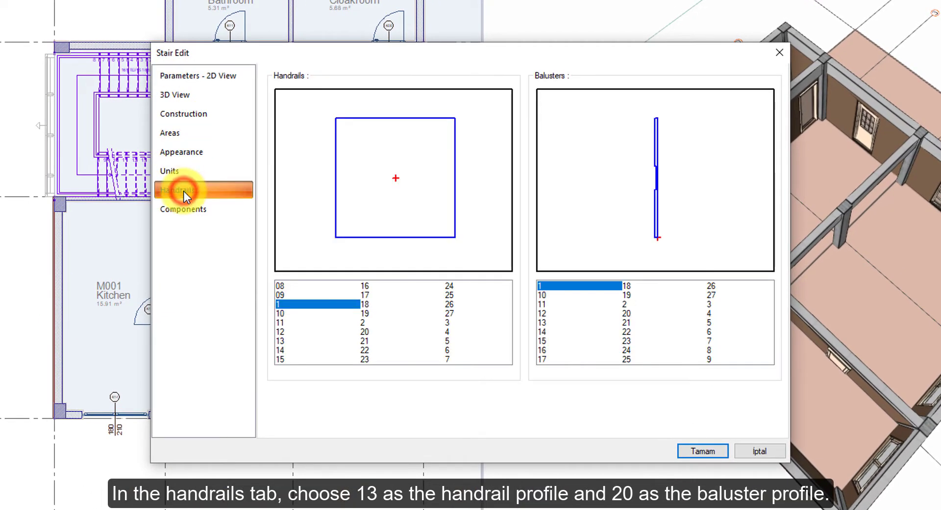
left_click(281, 340)
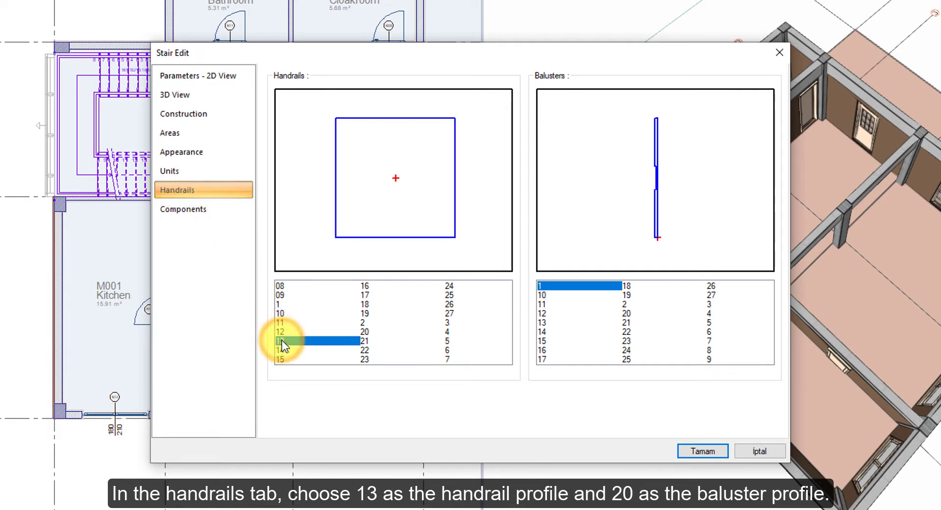
left_click(629, 313)
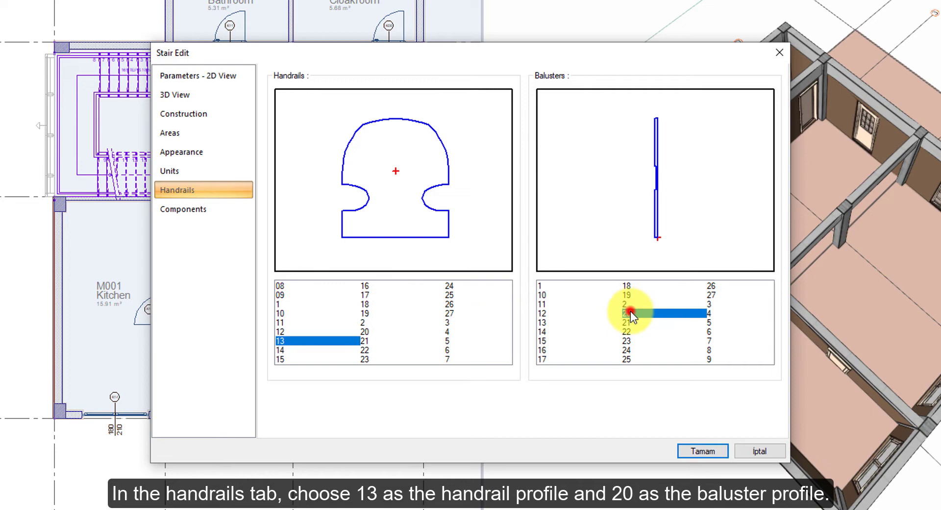
left_click(709, 451)
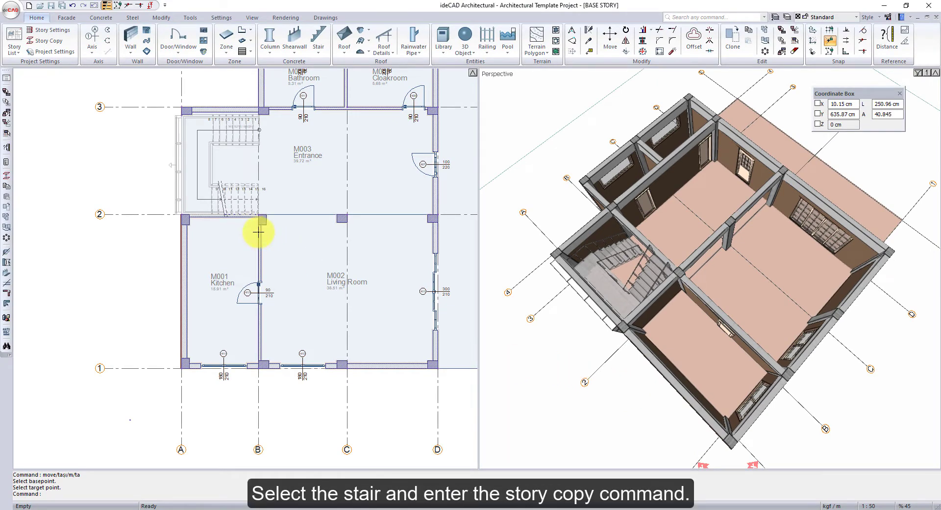
Step: Copy the selected stair to STORY 1 with 'Erase old entities' unchecked
left_click(226, 183)
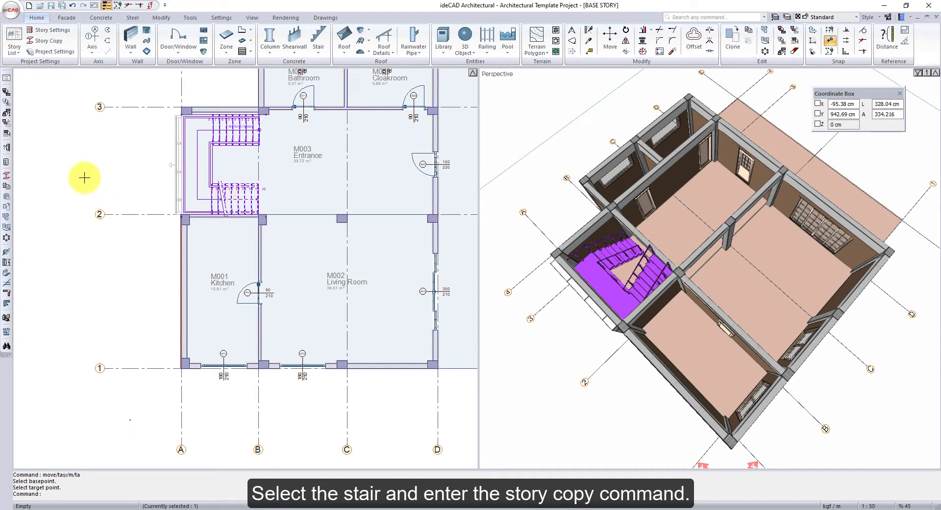
left_click(7, 175)
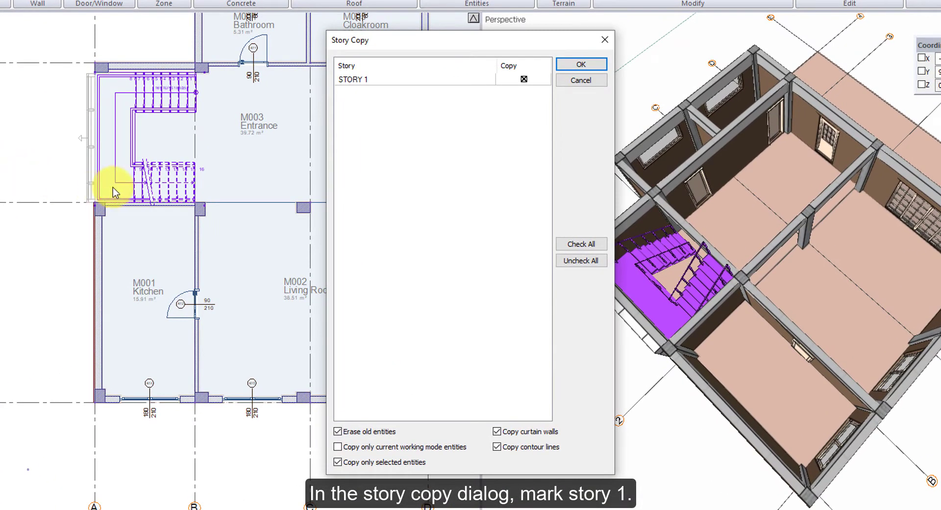
left_click(419, 82)
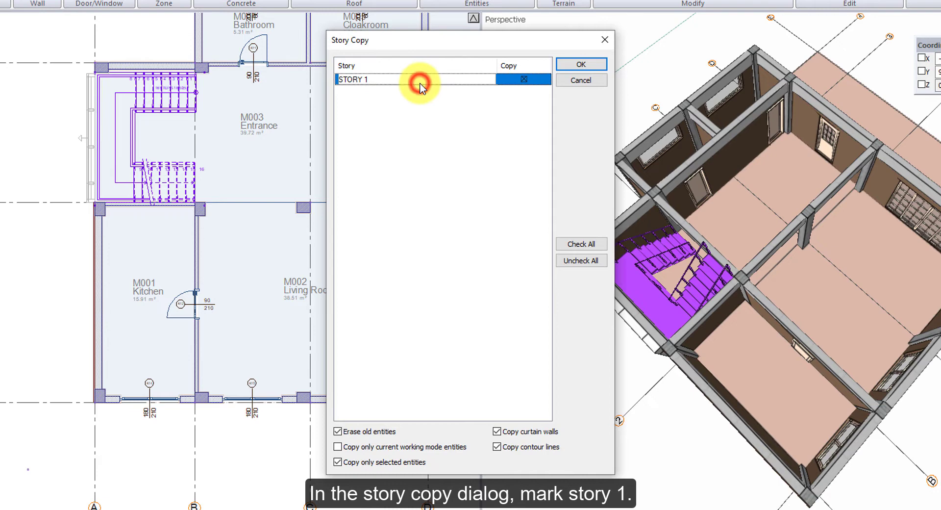
left_click(514, 88)
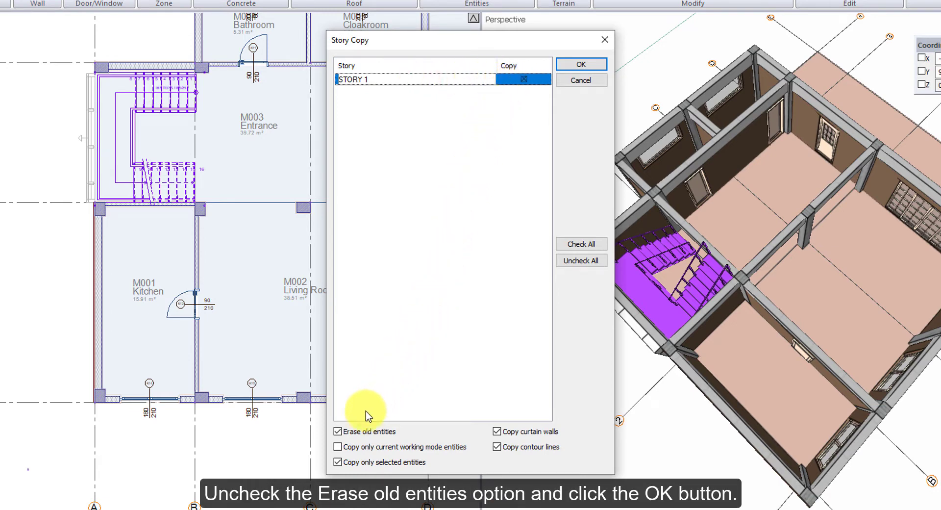
left_click(588, 65)
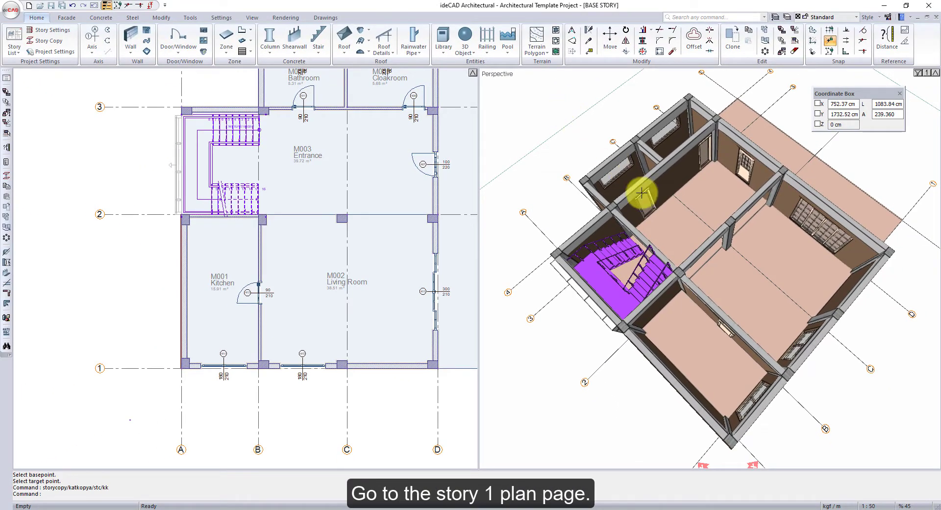
Step: Switch to the STORY 1 plan, zoom in and select the copied stair in the hall
left_click(740, 505)
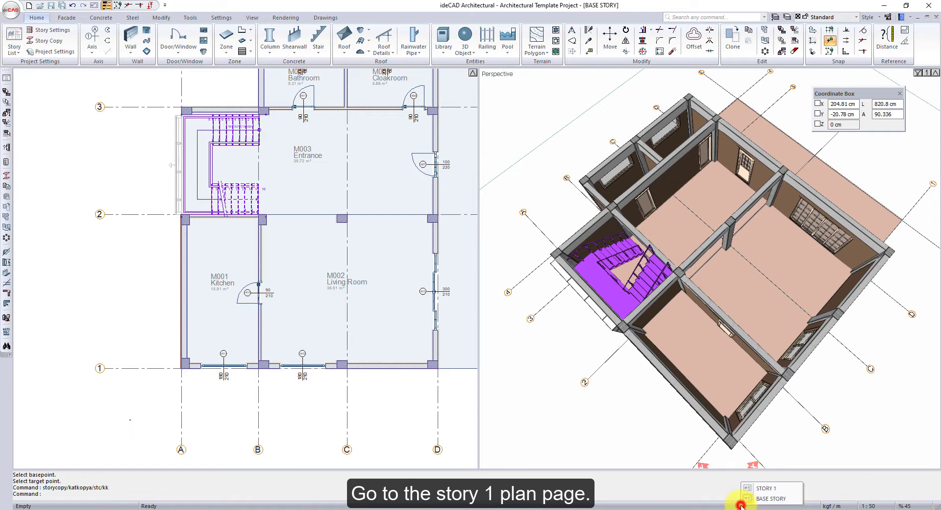
left_click(761, 489)
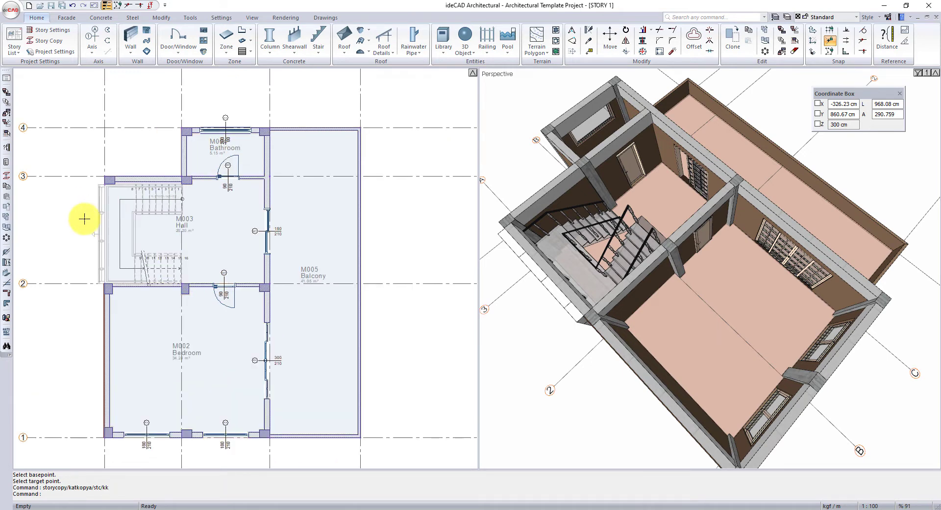
scroll(85, 216, "up", 5)
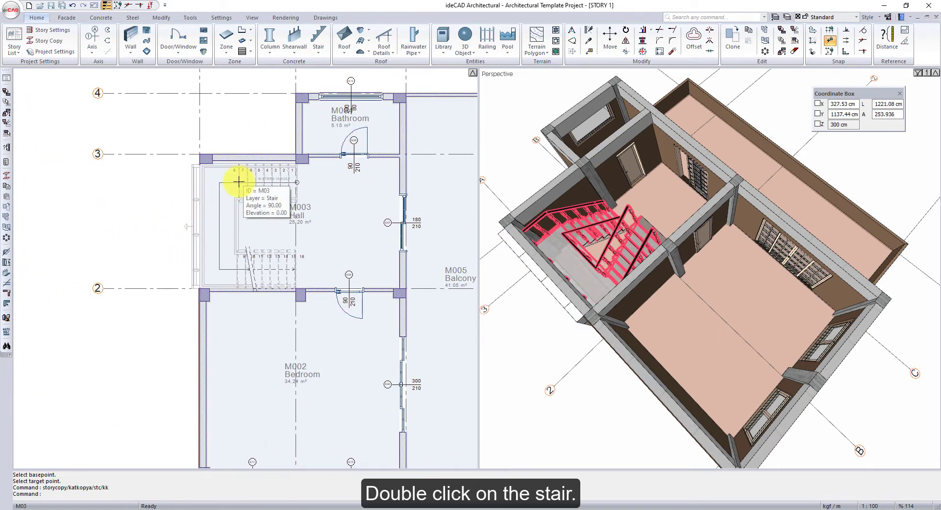
left_click(238, 181)
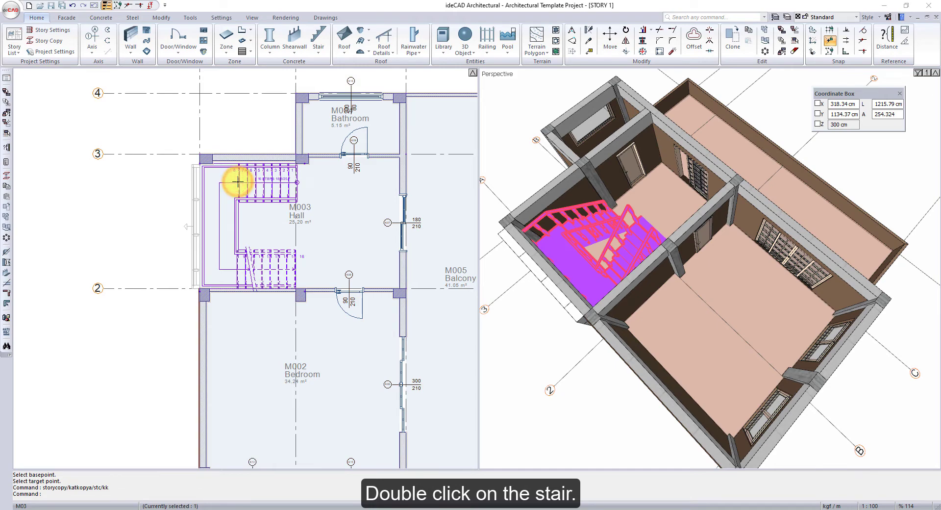
Step: Turn off 'Draw section line at plan' in the Story 1 stair's Construction settings
double_click(237, 181)
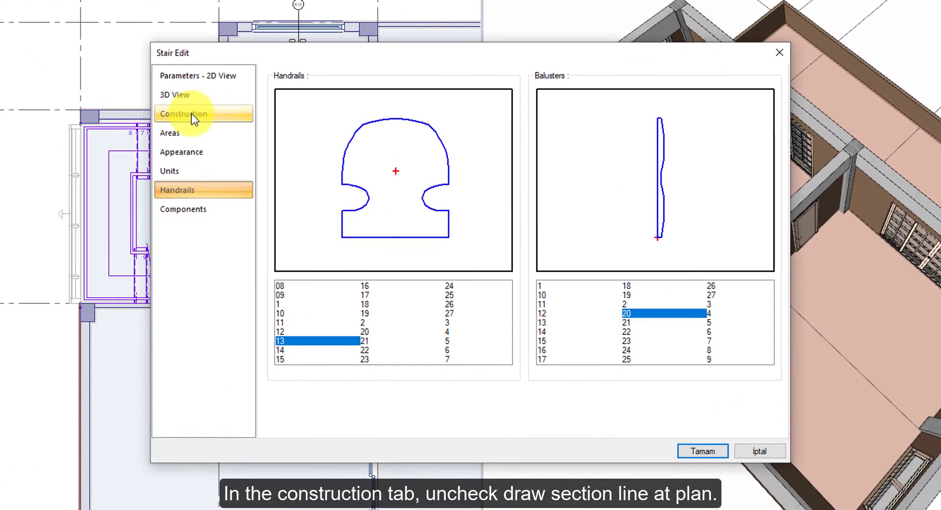
left_click(191, 113)
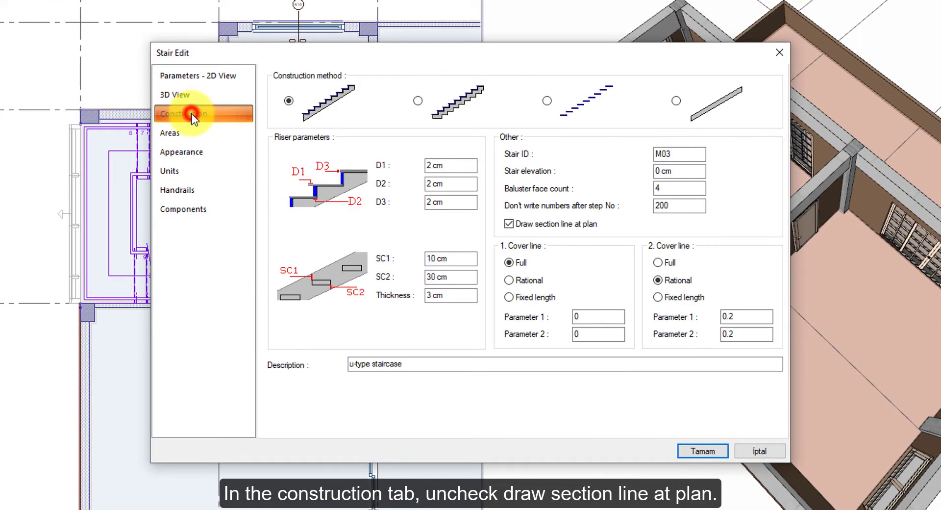
left_click(509, 224)
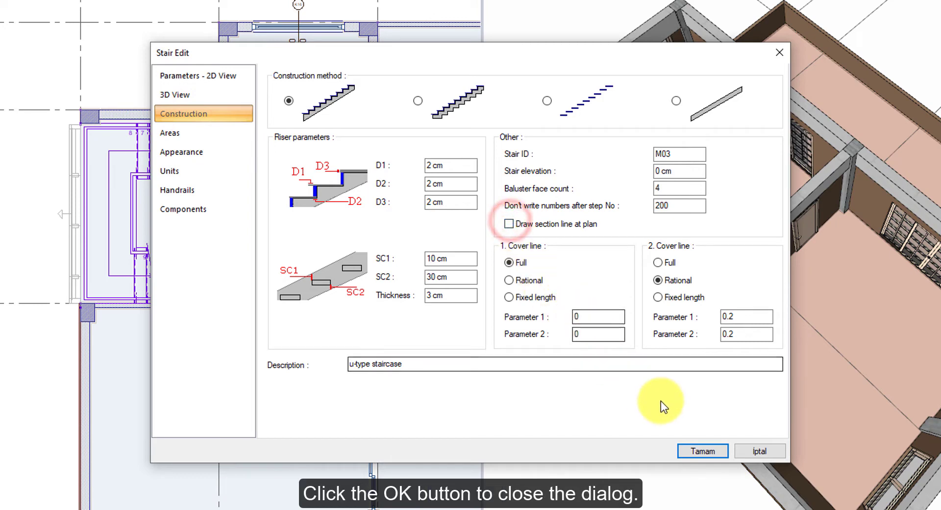
left_click(704, 453)
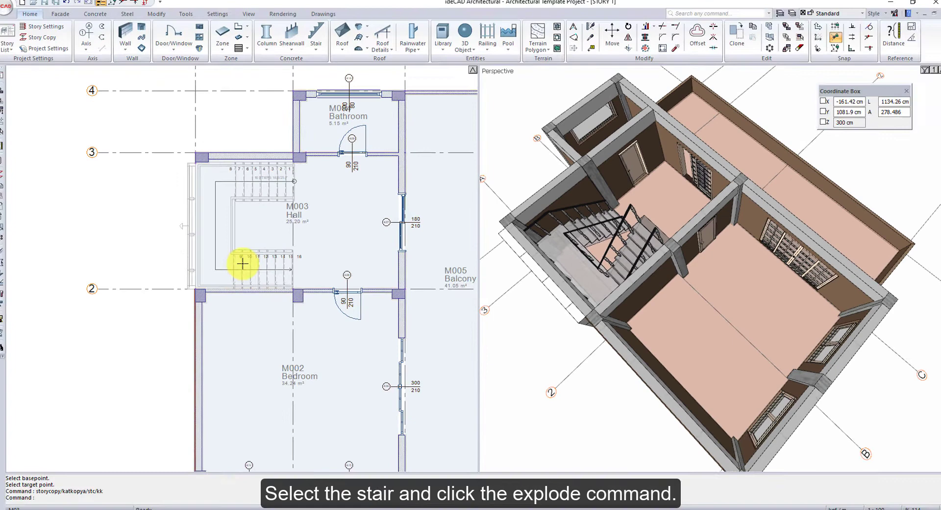
Step: Select the Story 1 stair and explode it using the Modify group's Explode command
left_click(139, 255)
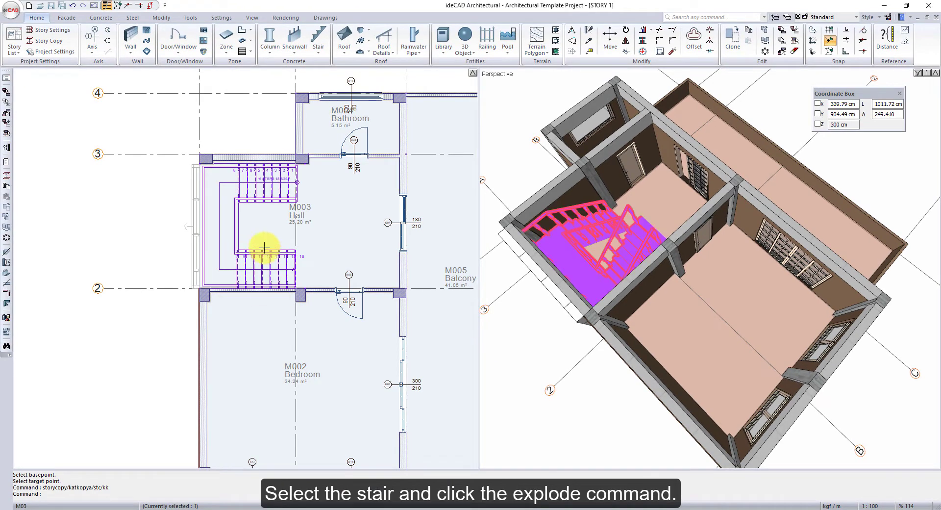
left_click(671, 52)
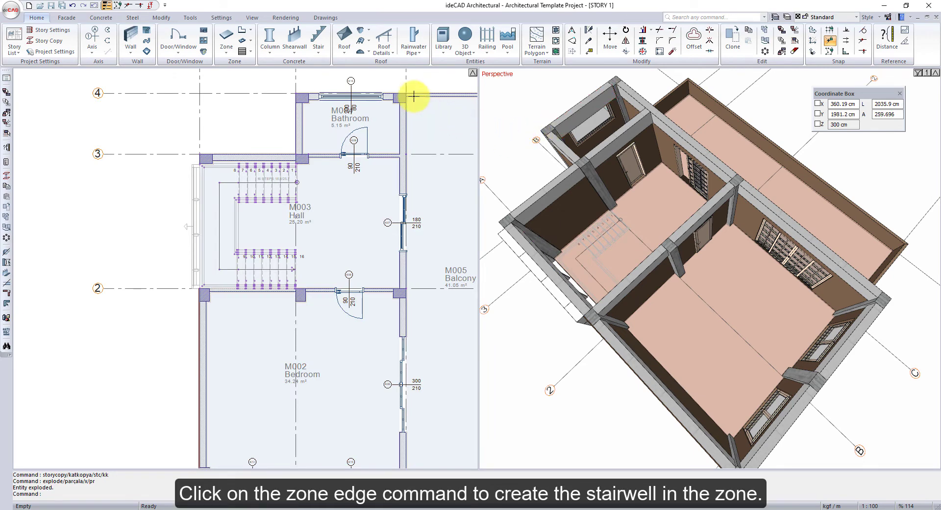
Step: Draw a zone edge along axis B from the B-2 to the B-3 intersection
left_click(242, 32)
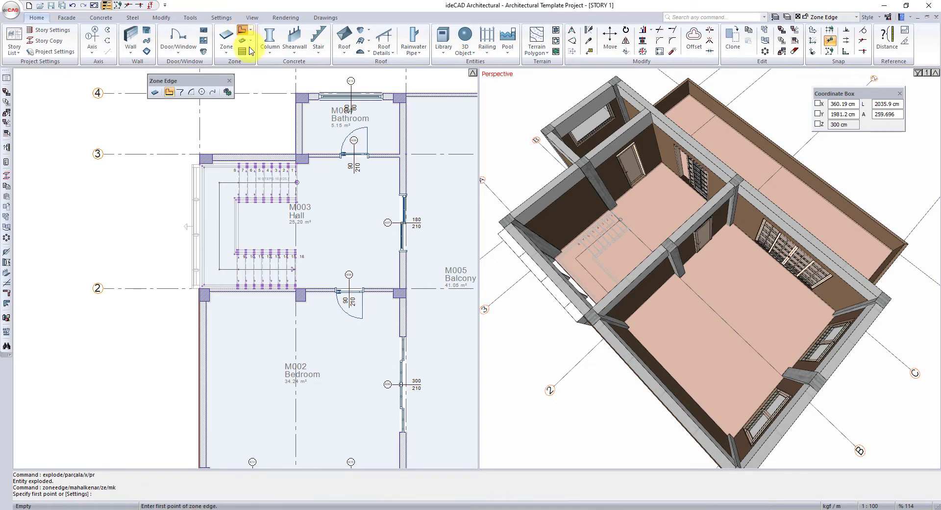
middle_click_drag(363, 346, 309, 222)
scroll(338, 292, "down", 1)
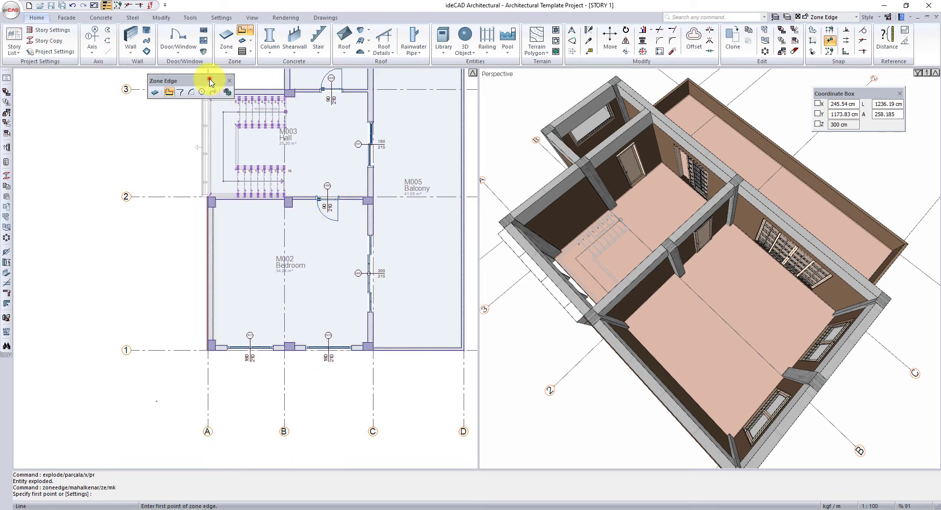
left_click_drag(209, 79, 93, 134)
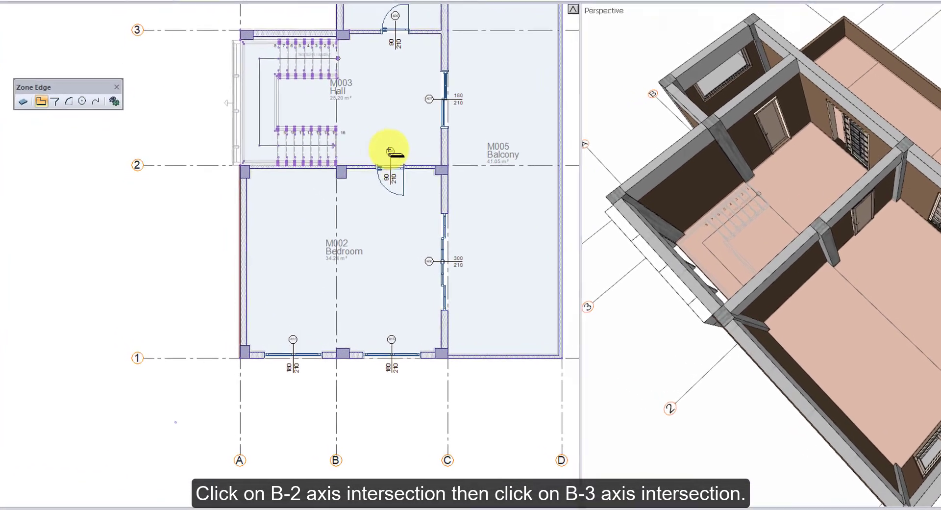
left_click(348, 160)
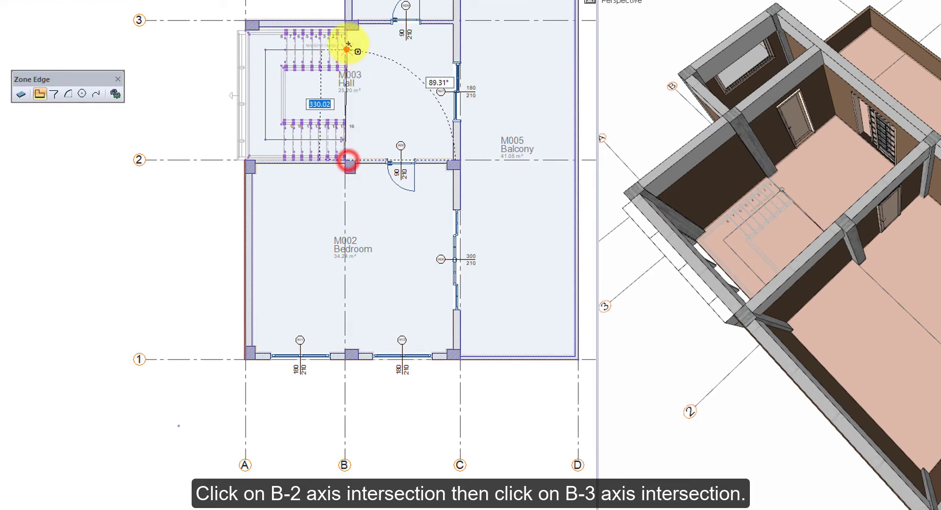
left_click(344, 28)
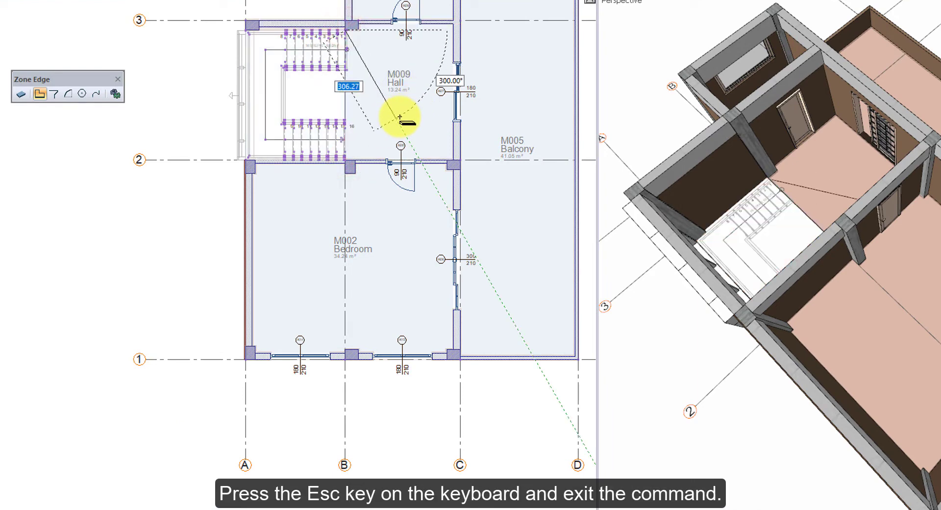
key("Escape")
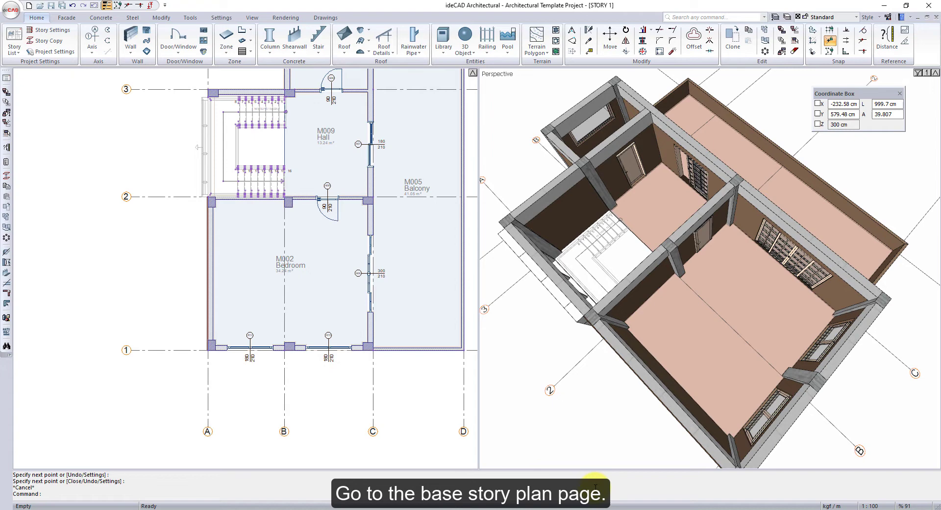
Step: Switch to BASE STORY from the status-bar story selector and clear the stair selection
left_click(611, 504)
left_click(635, 498)
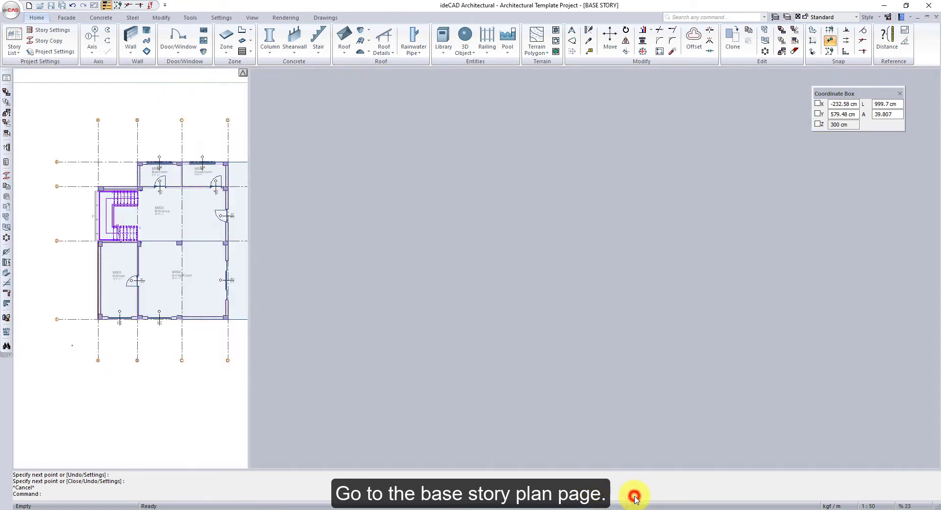
key("Escape")
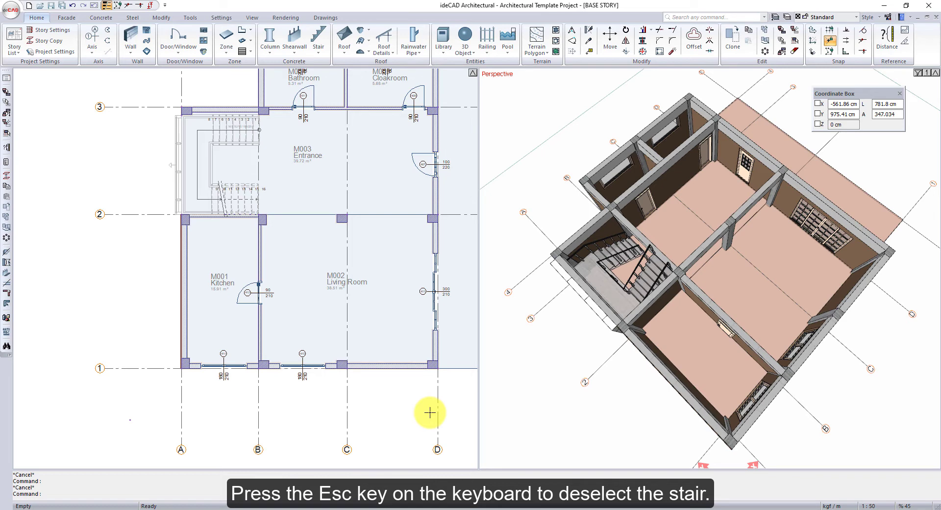
Step: Use Show/Hide Railing to hide the bottom, left and both top outer stair railings, keeping the inner one
left_click(316, 37)
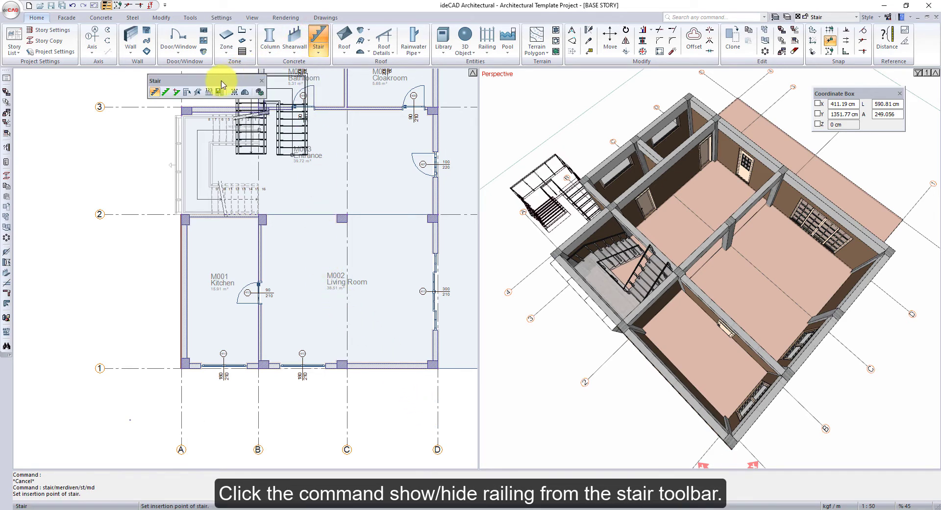
left_click(198, 91)
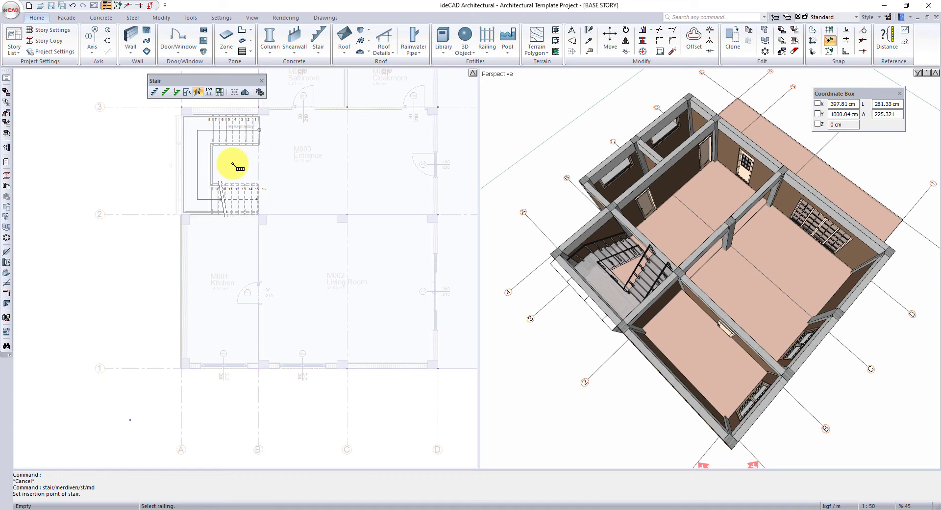
scroll(211, 220, "up", 3)
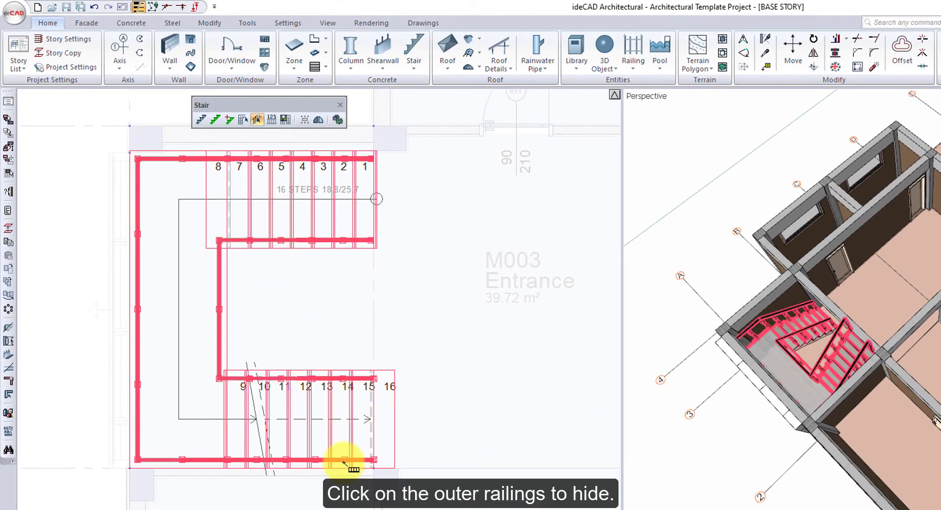
left_click(343, 459)
left_click(213, 459)
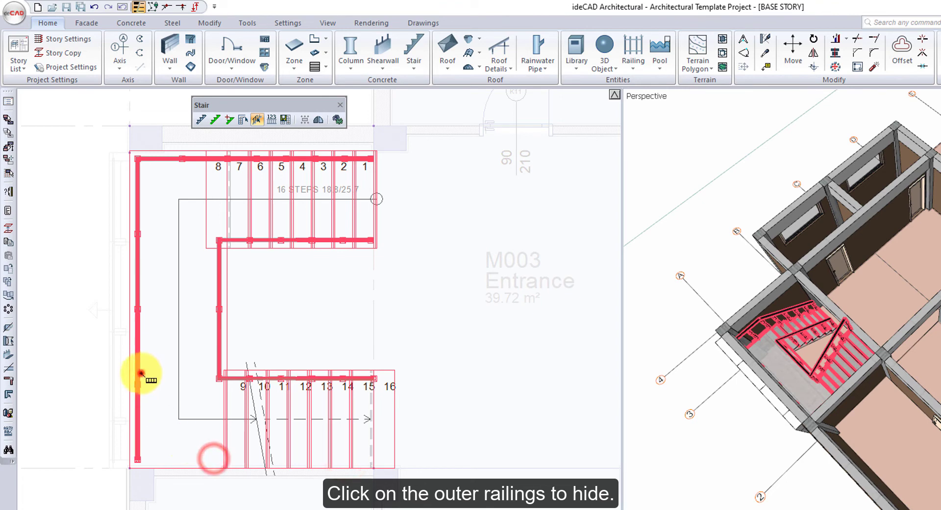
left_click(140, 373)
left_click(181, 154)
left_click(283, 157)
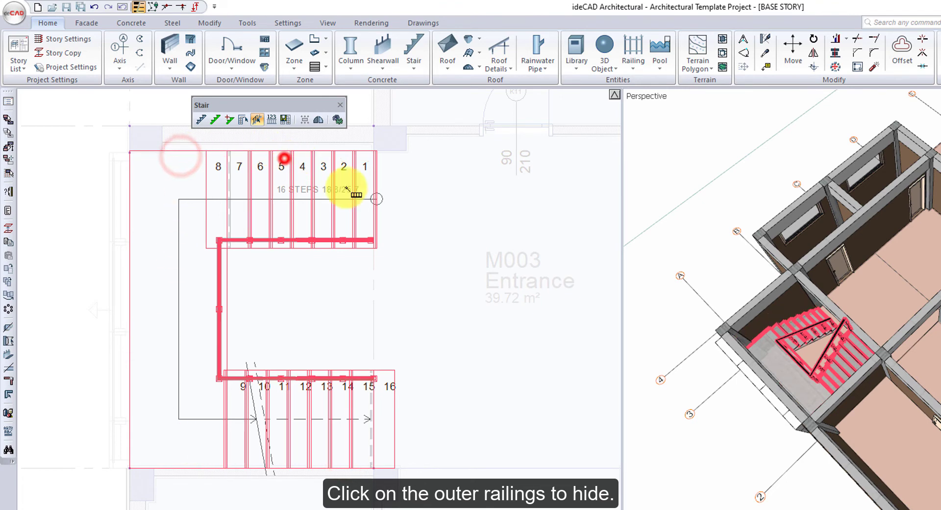
key("Escape")
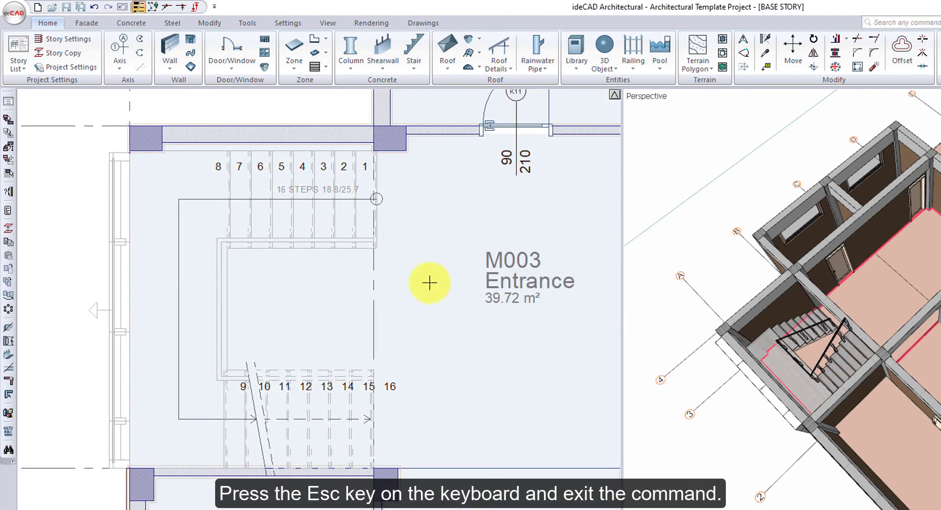
scroll(323, 292, "down", 4)
middle_click_drag(323, 293, 325, 275)
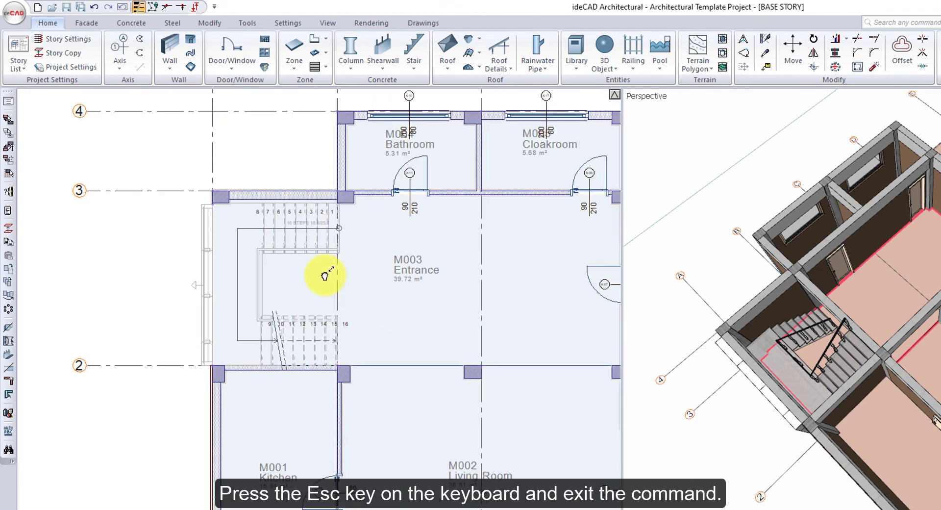
scroll(294, 294, "down", 3)
middle_click_drag(361, 247, 324, 293)
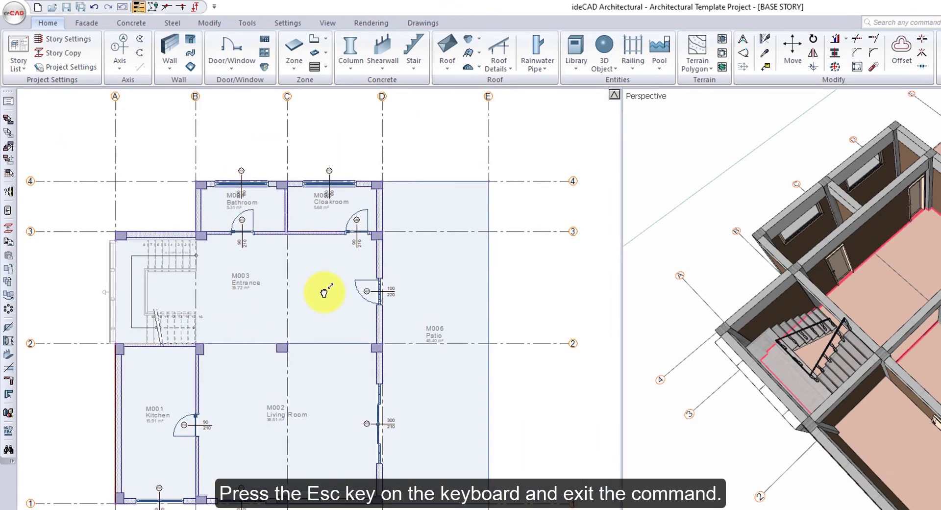